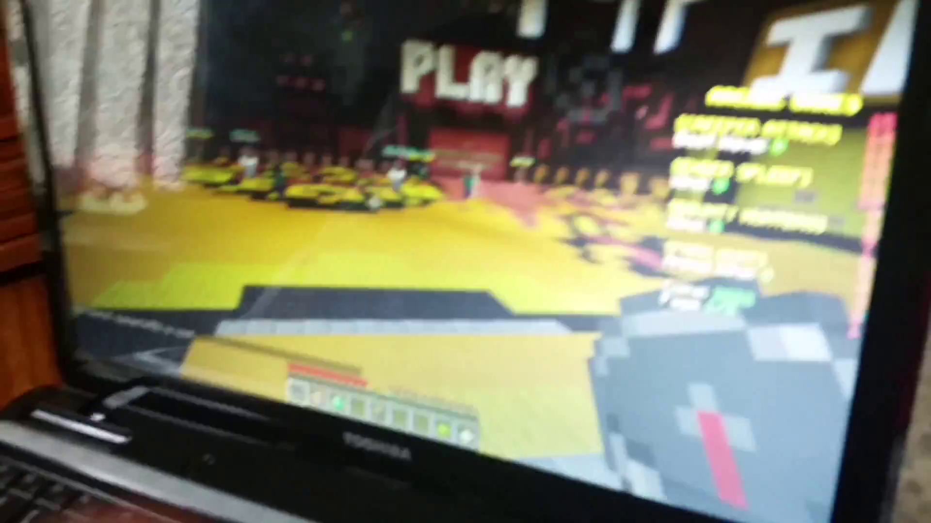
# Pause the game in the Arcade Games lobby to bring up the game menu.
pyautogui.press('Escape')
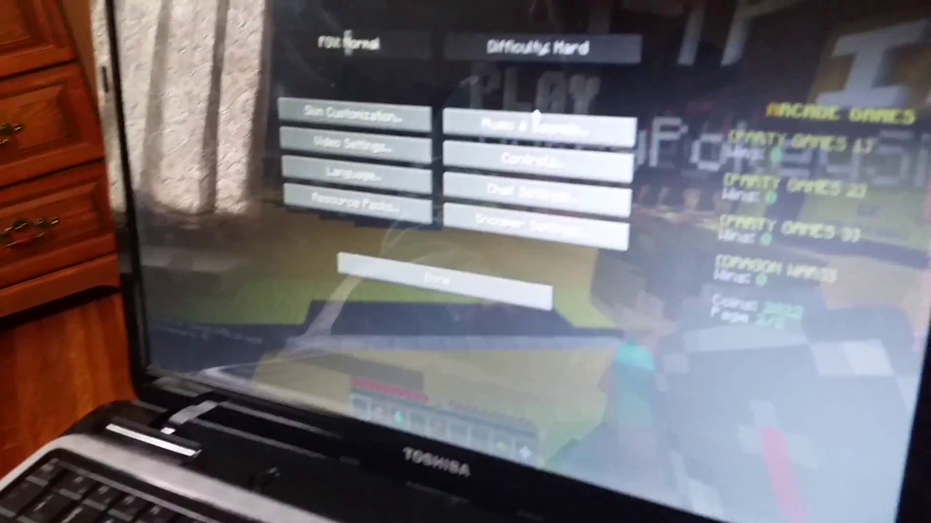
# Go from Options to the Controls screen listing mouse-button and hotbar key bindings.
pyautogui.click(543, 142)
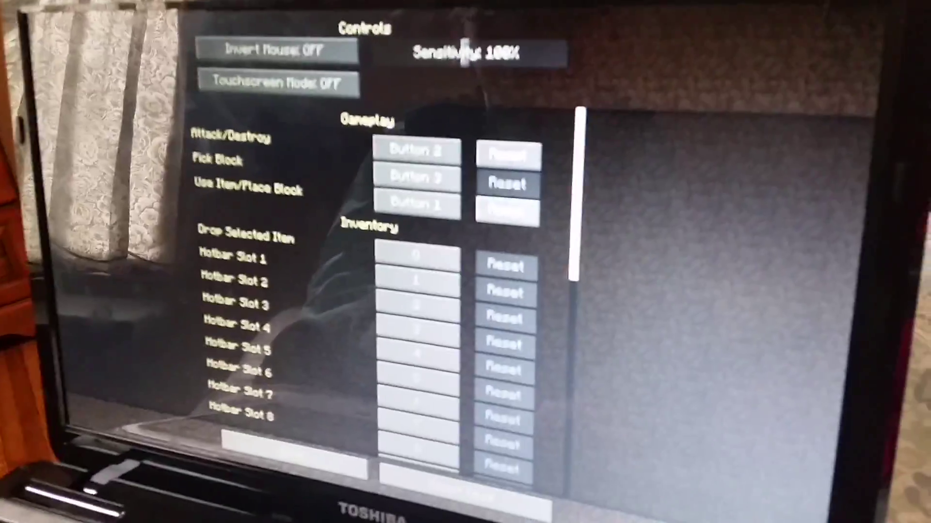